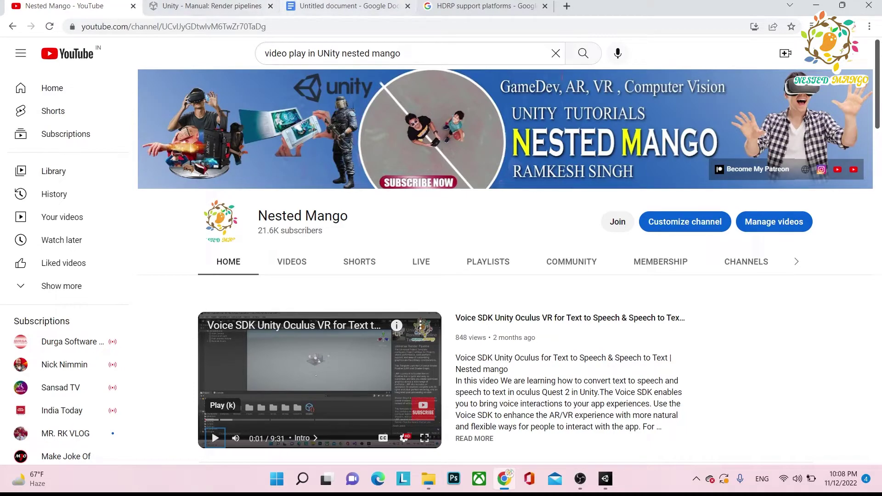
Switch from the Render pipelines manual to the Unity Editor's MultiplayerTutorialTest project.
key("ctrl+Tab")
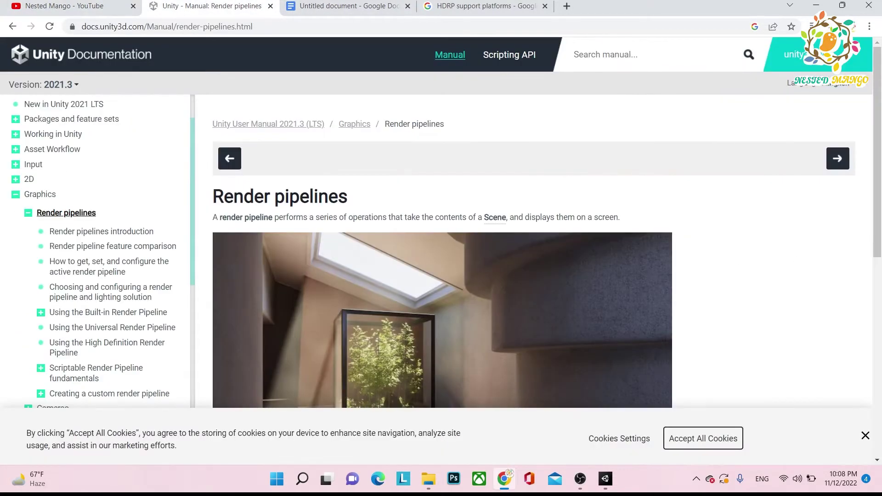
key("alt+Tab")
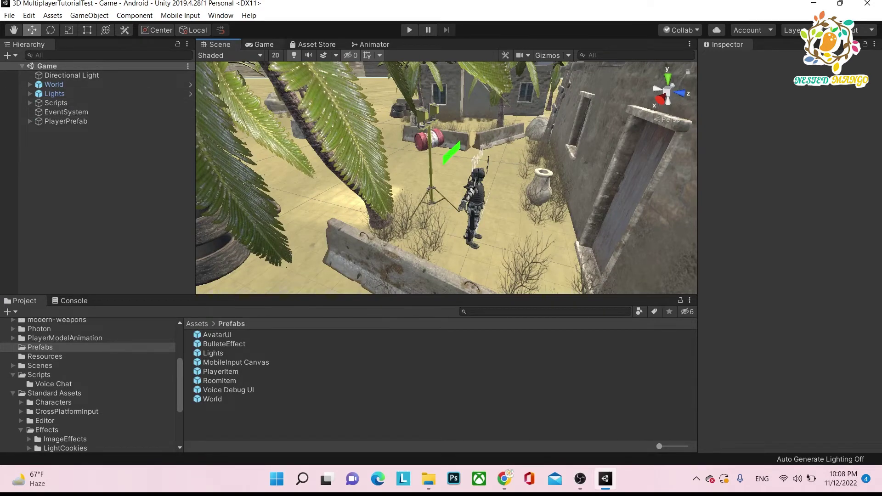
Compare the desert level's Scene and Game views, then return to the Render pipelines manual.
left_click(260, 45)
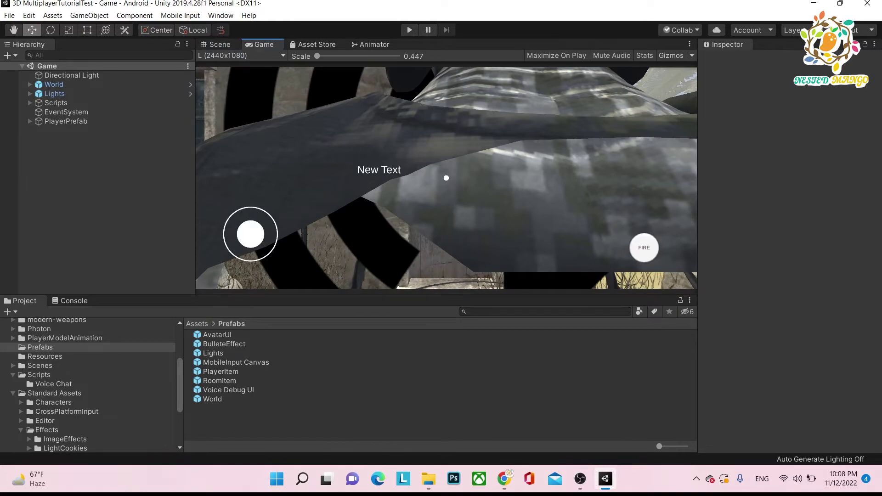
left_click(216, 44)
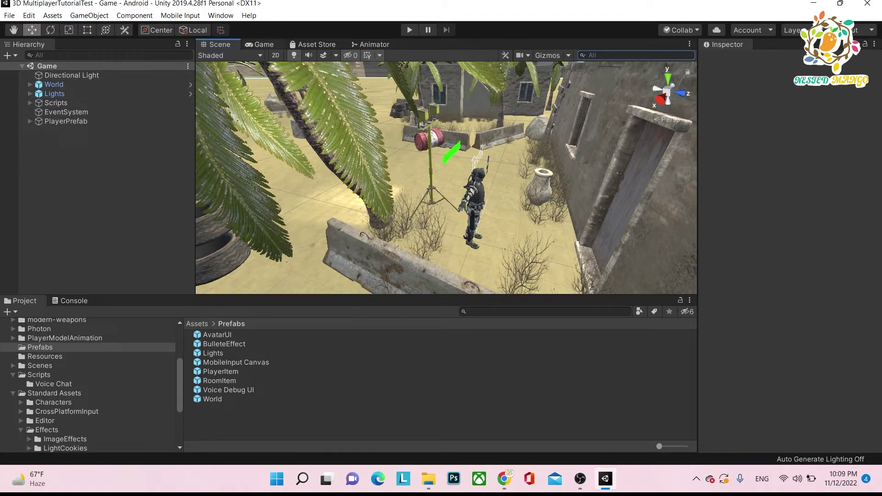
key("ctrl+2")
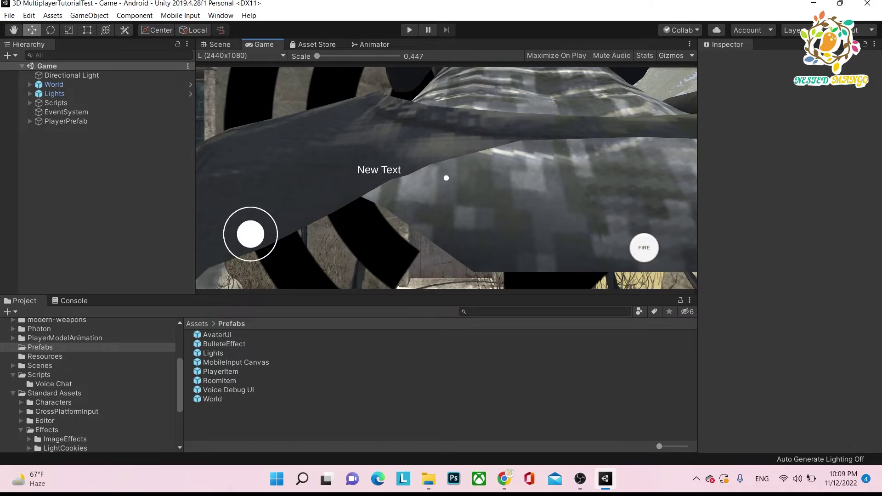
key("ctrl+1")
key("ctrl+2")
key("ctrl+1")
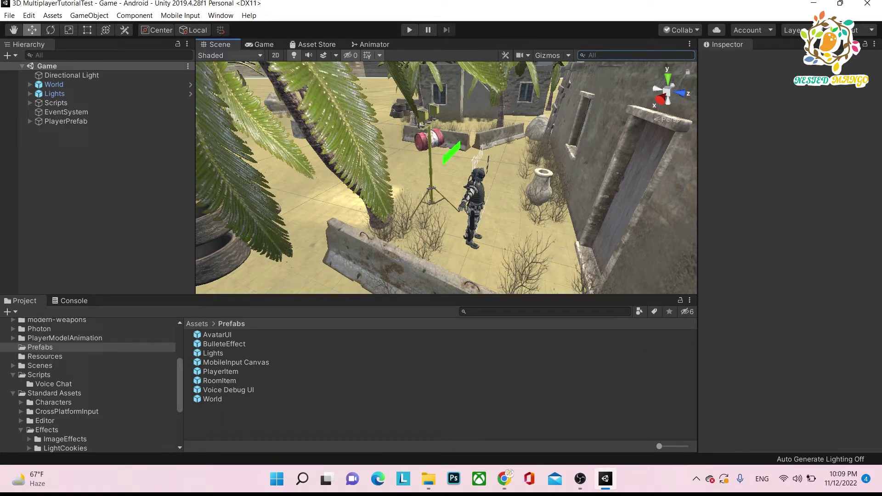
key("ctrl+2")
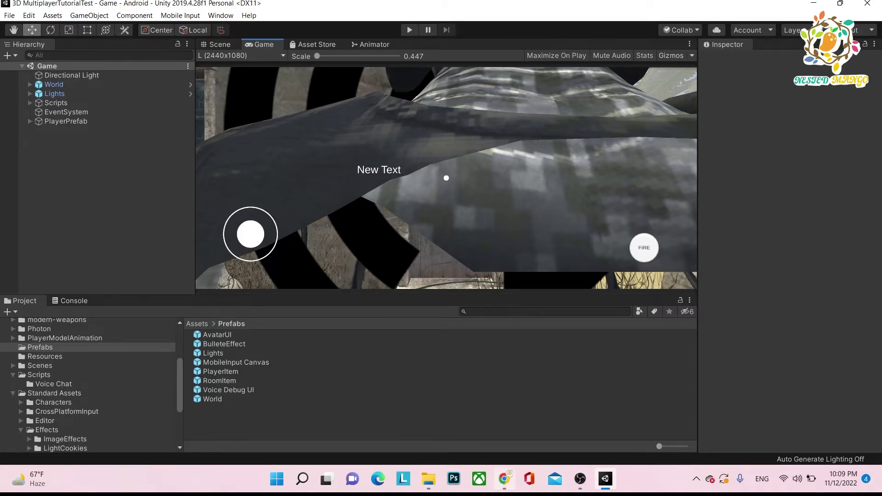
left_click(504, 479)
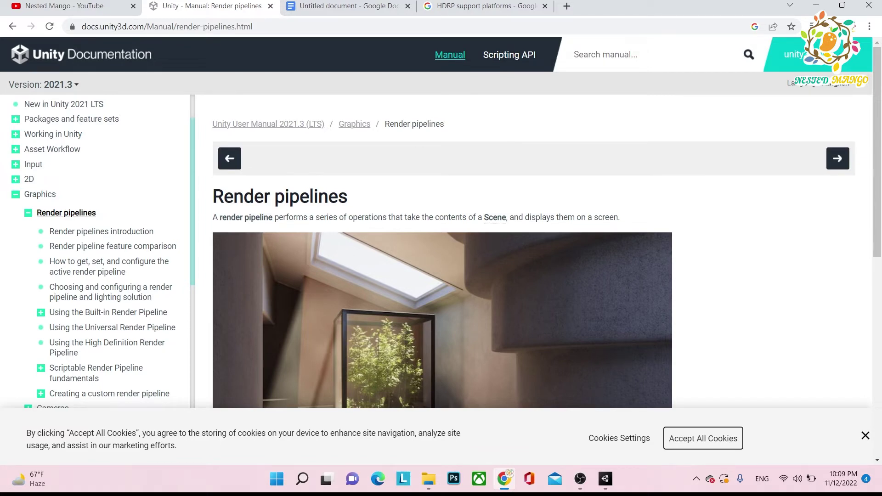
Scroll further down the Render pipelines manual page.
scroll(532, 229, "down", 2)
scroll(533, 230, "down", 1)
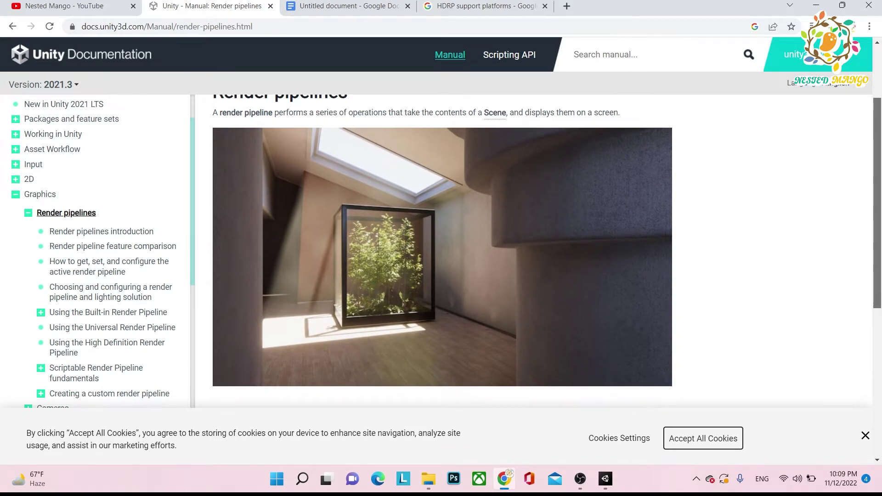
scroll(442, 248, "down", 3)
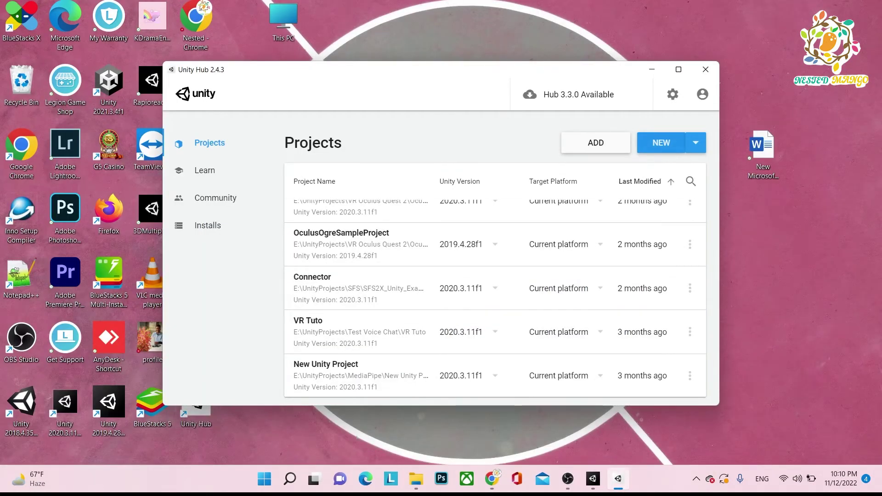
Review Unity Hub's 2020.3.11f1 new-project templates, then go back to the Render pipelines manual.
left_click(661, 142)
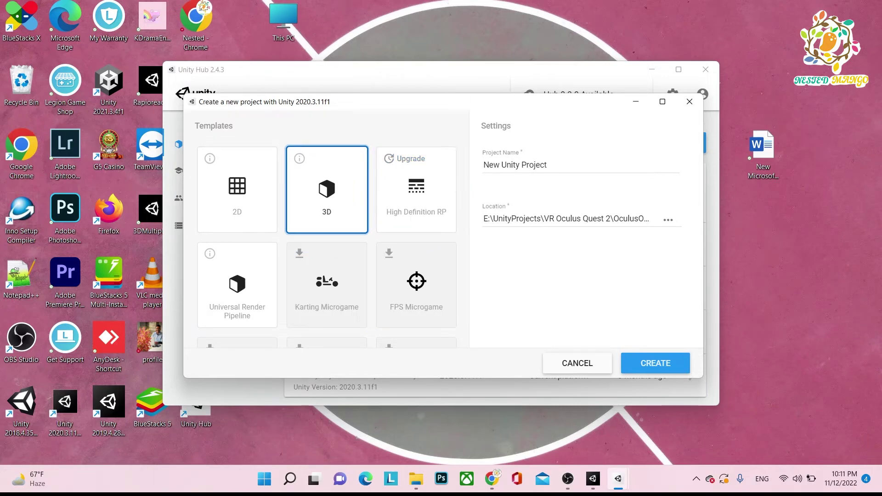
left_click(491, 479)
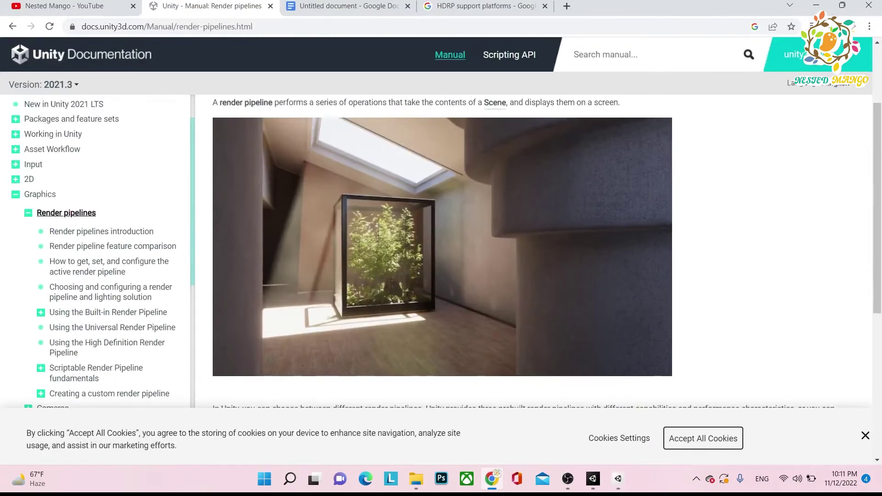
In the pipeline note, bold the Standard and URP lines and the word HDRP.
left_click(345, 6)
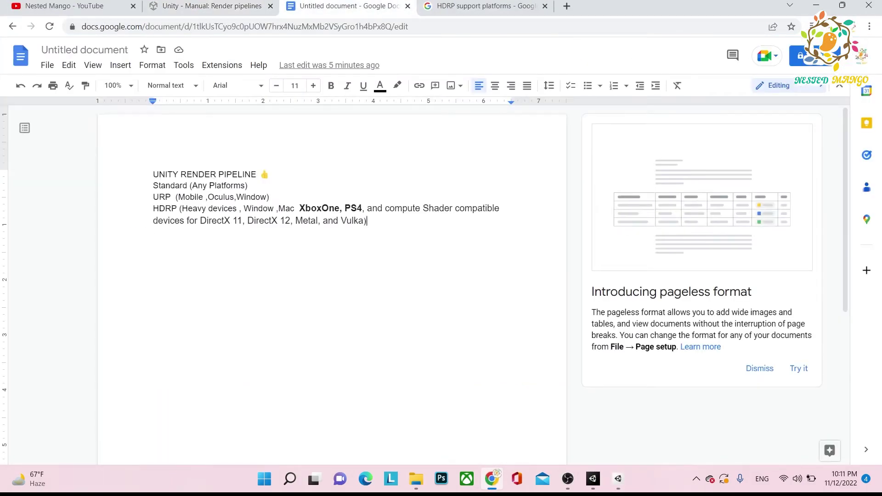
left_click_drag(153, 186, 252, 185)
left_click(331, 85)
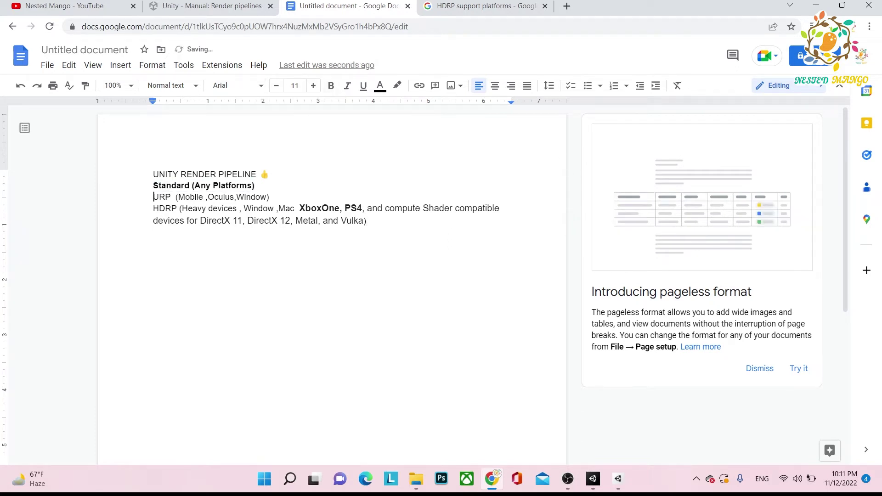
left_click_drag(153, 197, 274, 197)
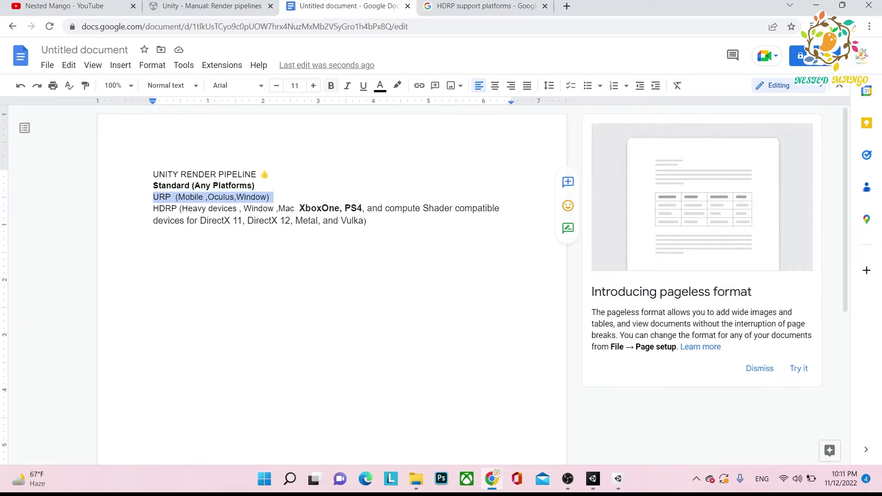
key("ctrl+b")
double_click(164, 208)
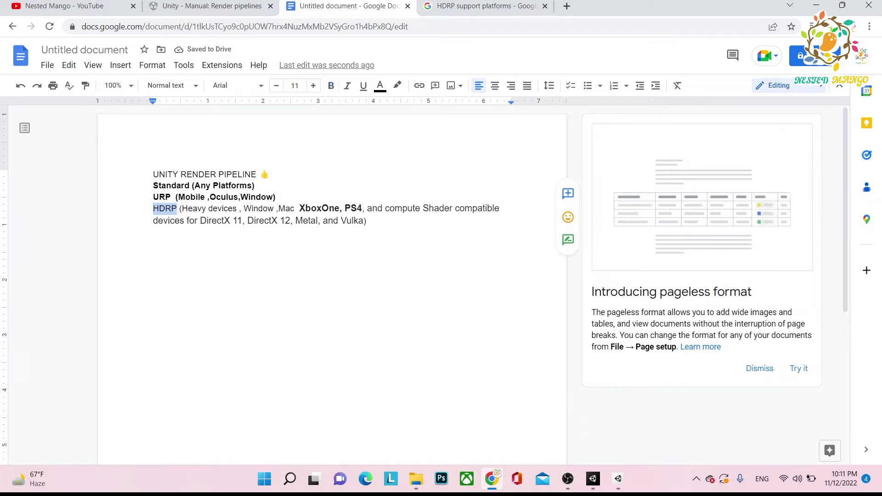
left_click(331, 85)
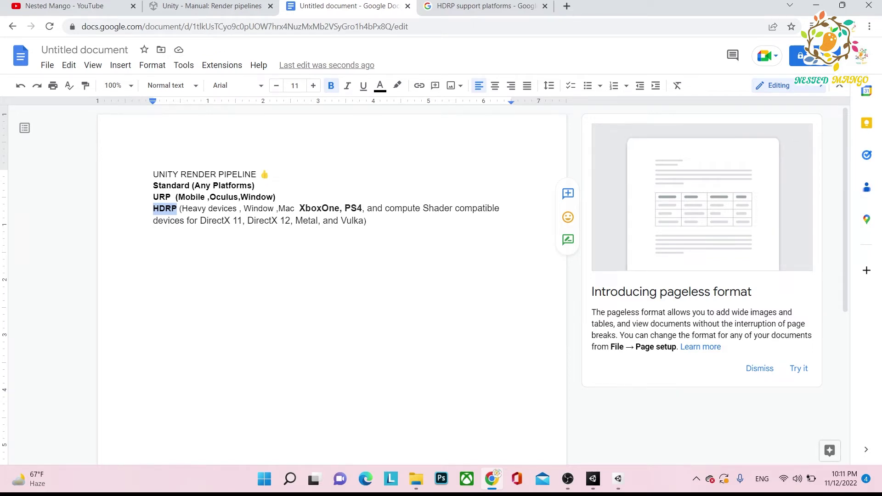
Append '| SRP' to the end of the URP line and select it.
left_click(276, 196)
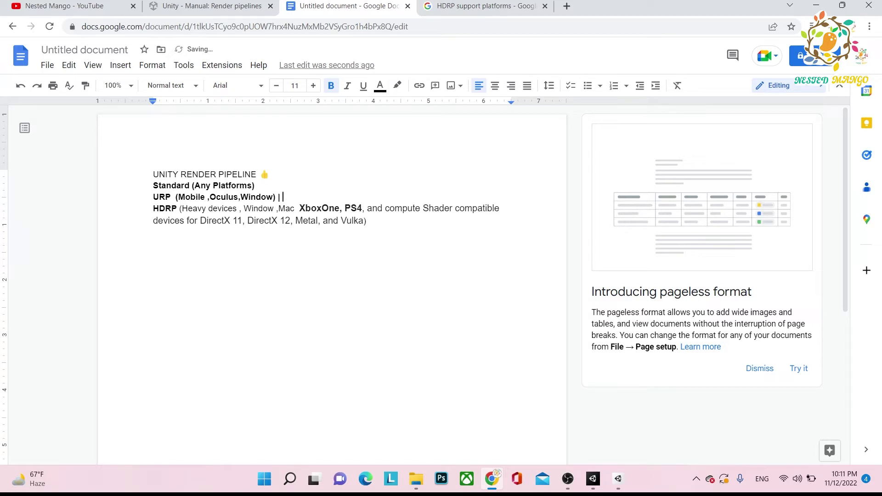
type("| SRP")
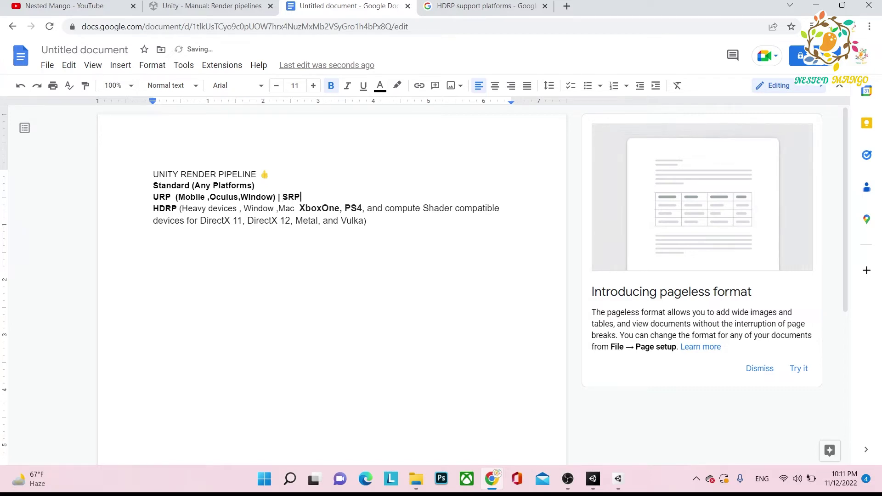
key("ctrl+shift+Left")
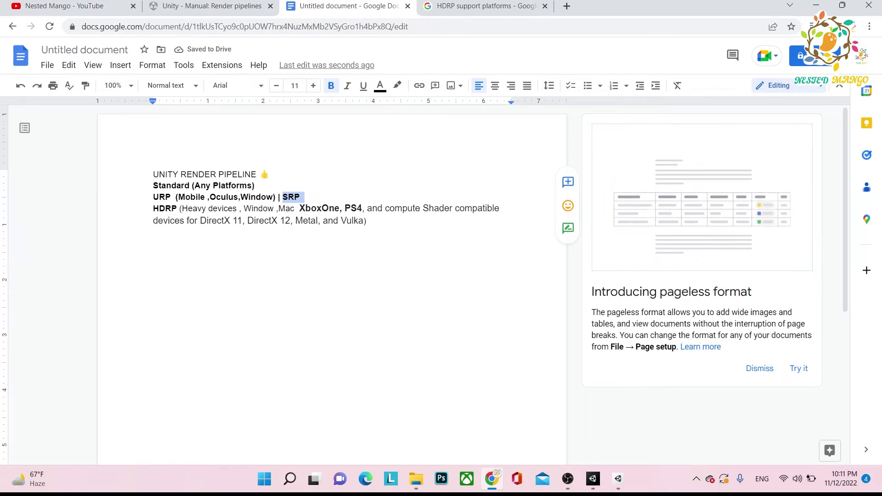
key("Home")
key("ctrl+shift+Right")
key("ctrl+shift+Right")
key("ctrl+shift+Right")
key("ctrl+shift+Right")
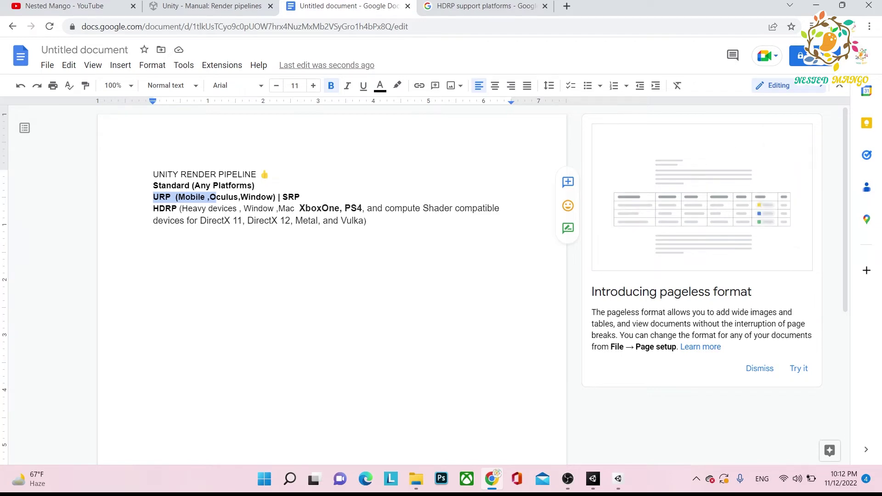
left_click_drag(153, 196, 221, 197)
left_click_drag(153, 185, 259, 185)
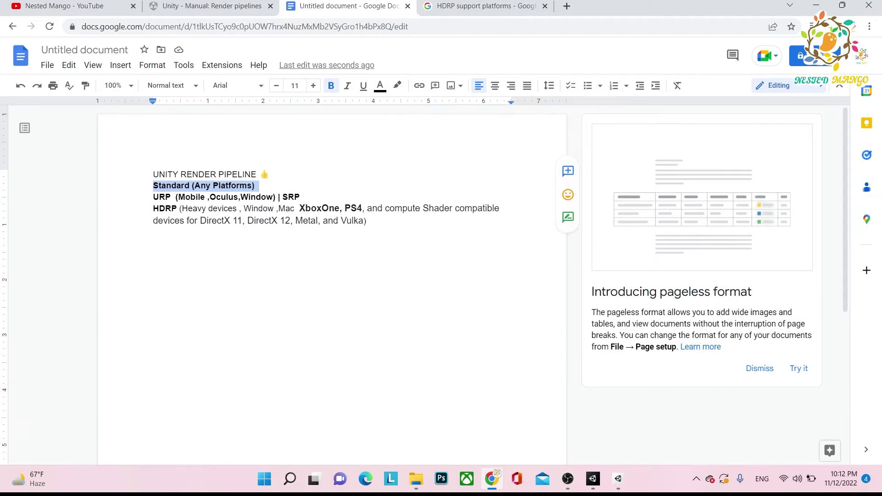
key("Right")
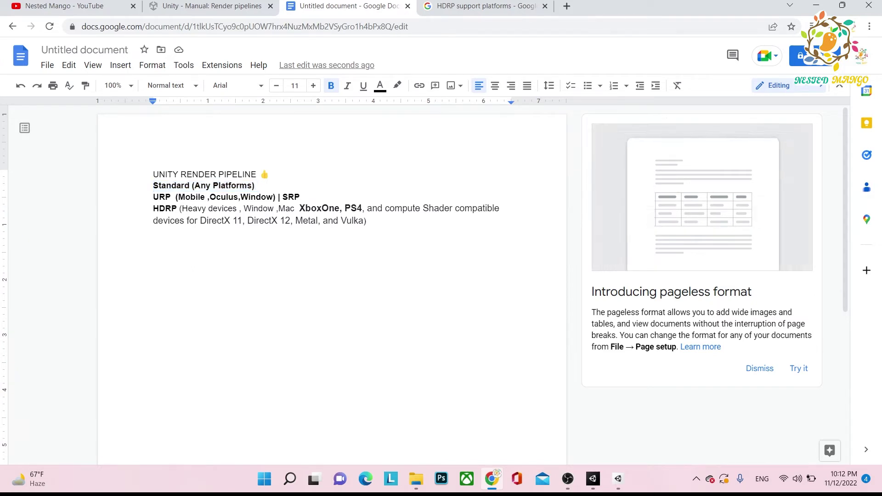
key("ctrl+shift+Right")
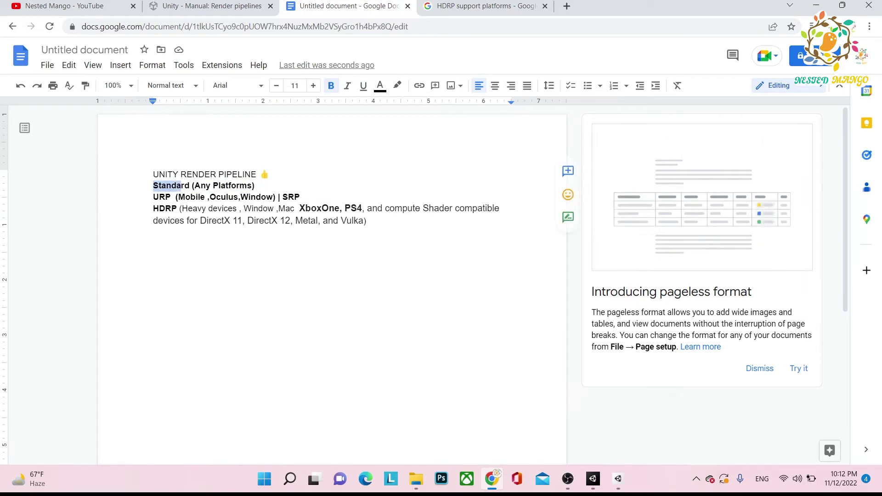
key("Down")
key("Home")
key("ctrl+shift+Right")
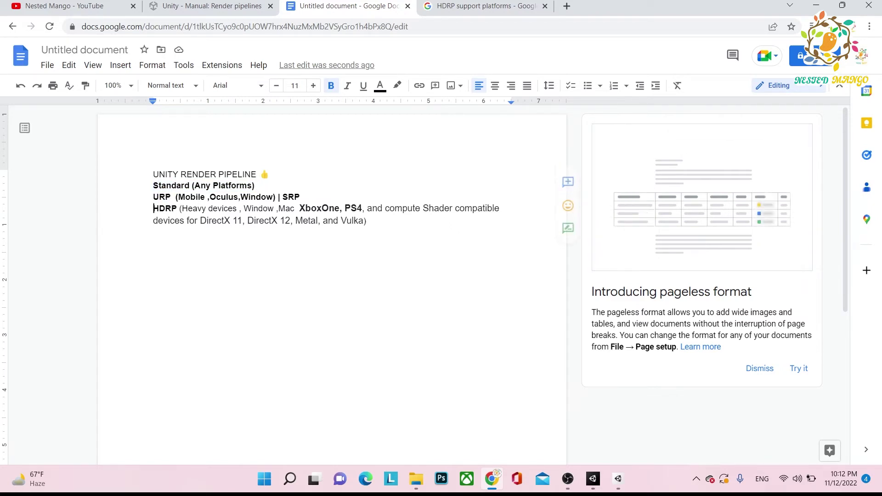
key("shift+Down")
key("Left")
key("shift+Right")
key("shift+Right")
key("shift+Right")
key("shift+Right")
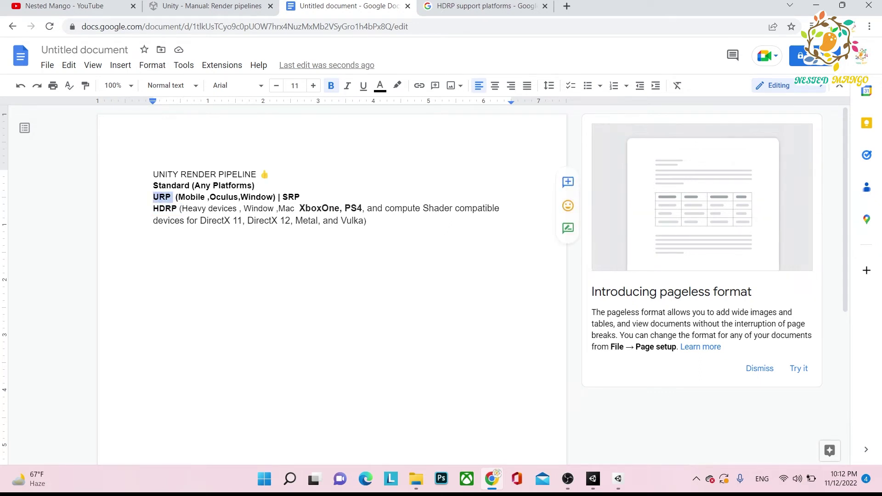
key("Right")
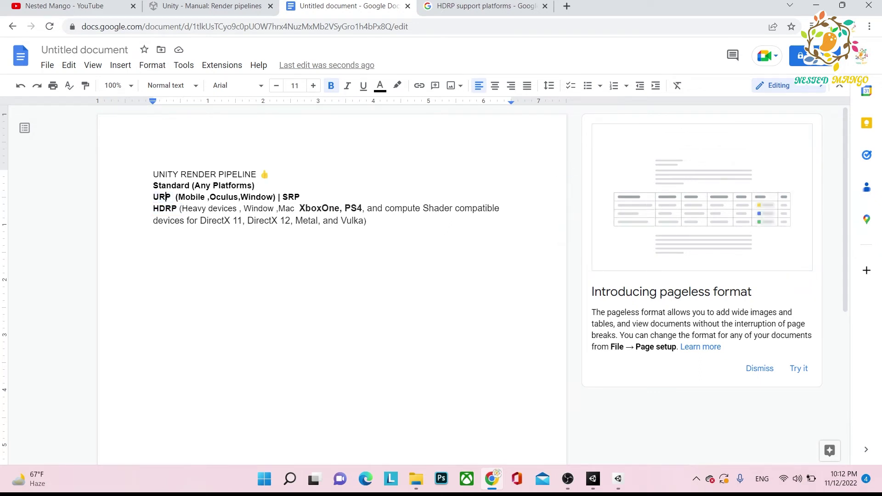
key("shift+Right")
key("shift+Right")
key("shift+Right")
key("shift+Right")
key("shift+Right")
key("shift+Right")
key("shift+Right")
key("shift+Right")
key("shift+Right")
key("shift+Right")
key("shift+Right")
key("shift+Right")
key("shift+Right")
key("shift+Right")
key("shift+Right")
key("shift+Right")
key("shift+Right")
key("shift+Right")
key("shift+Right")
key("shift+Right")
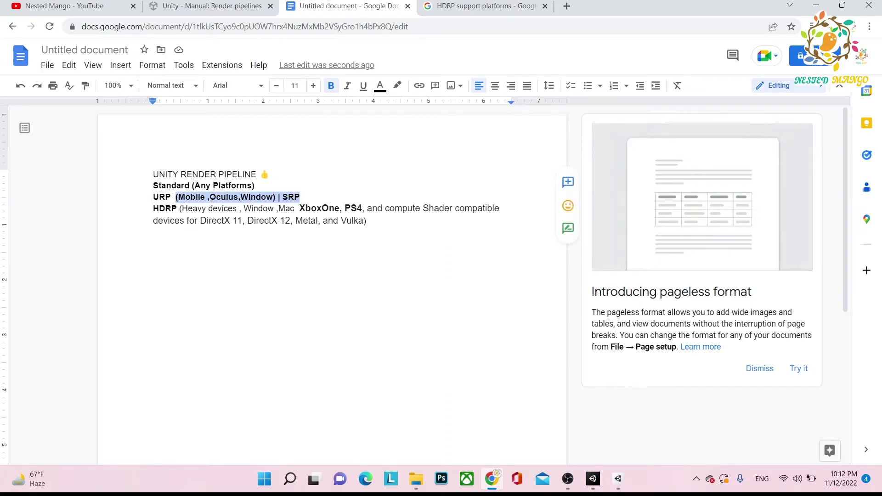
key("Home")
key("shift+Right")
key("shift+Right")
key("shift+Right")
key("shift+Right")
key("shift+Right")
key("shift+Right")
key("shift+Right")
key("shift+Right")
key("shift+Right")
key("shift+Right")
key("shift+Right")
key("shift+Right")
key("shift+Right")
key("shift+Right")
key("shift+Right")
key("shift+Right")
key("shift+Right")
key("shift+Right")
key("shift+Right")
key("shift+Right")
key("shift+Right")
key("shift+Right")
key("shift+Right")
key("shift+Right")
key("shift+Right")
key("shift+Right")
key("shift+Right")
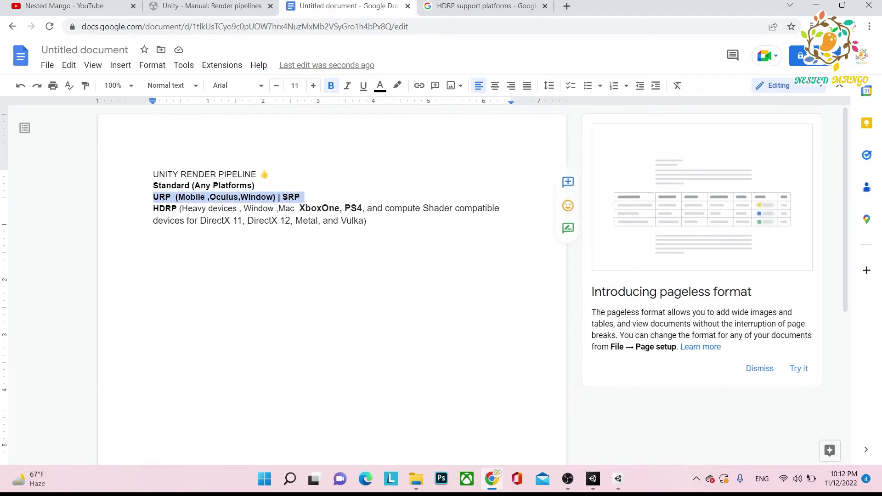
key("Right")
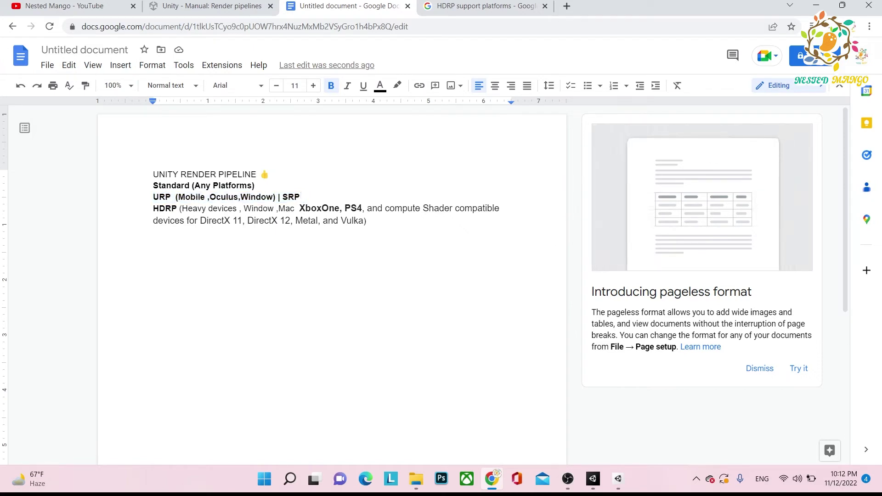
double_click(191, 196)
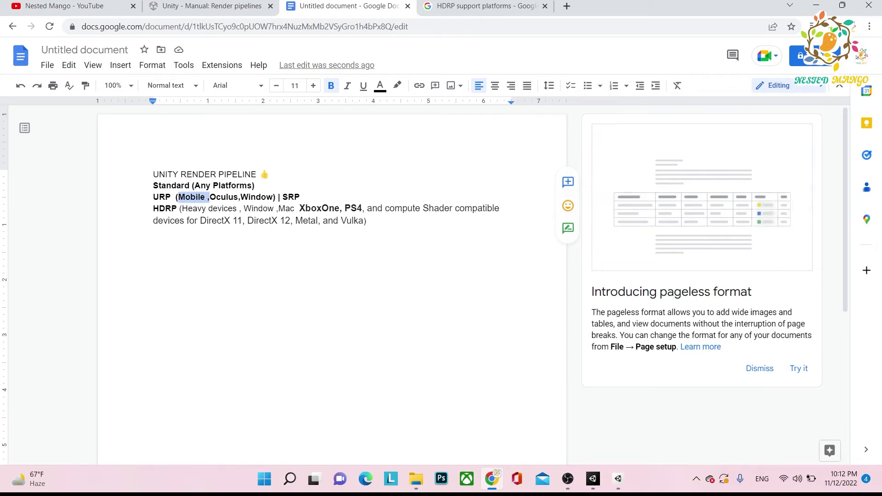
left_click_drag(191, 196, 228, 196)
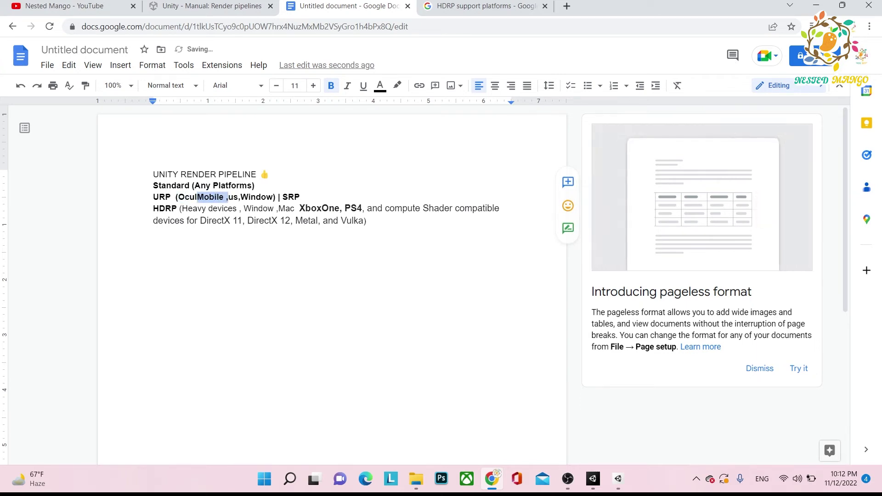
key("ctrl+z")
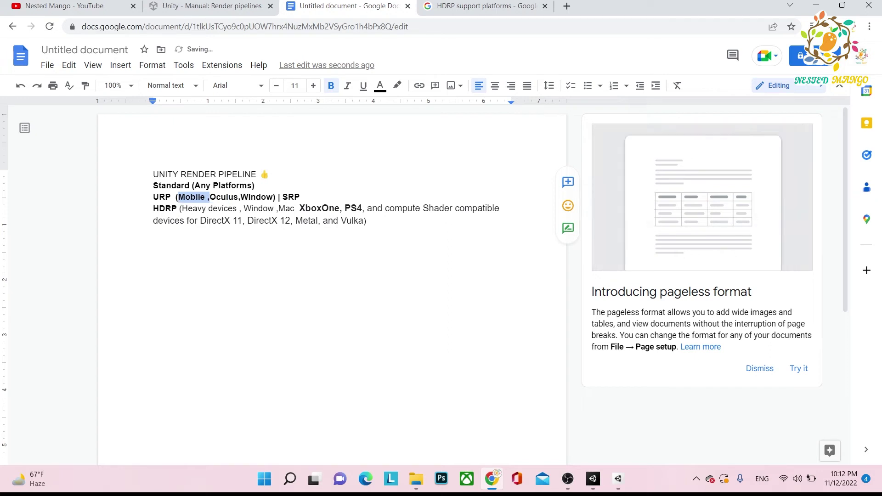
left_click(210, 197)
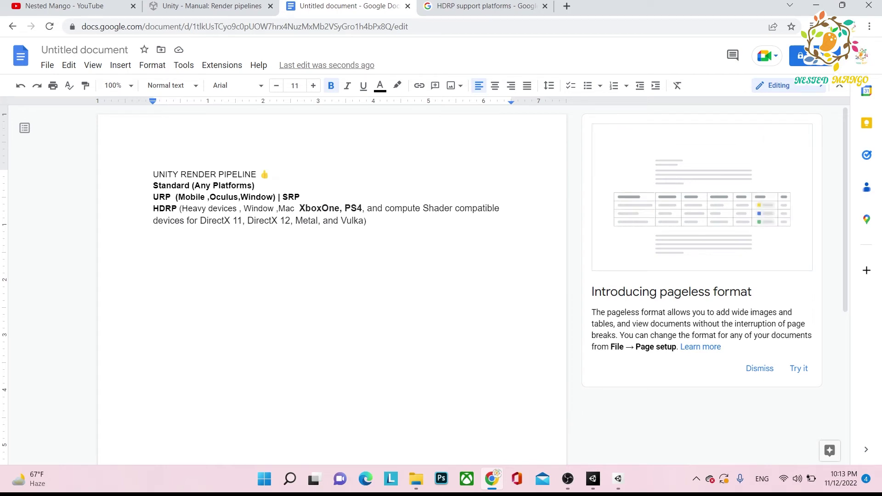
double_click(162, 197)
left_click(229, 196)
left_click(257, 197)
key("shift+Right")
key("shift+Right")
key("shift+Right")
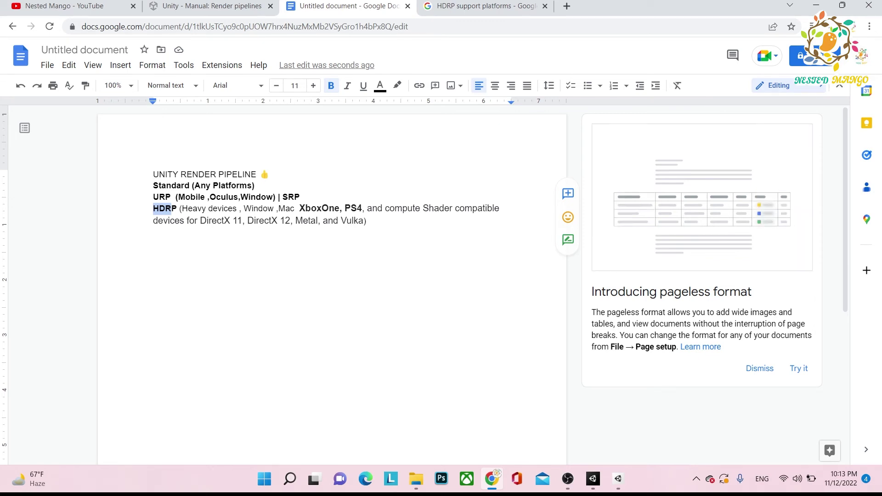
left_click_drag(366, 221, 153, 208)
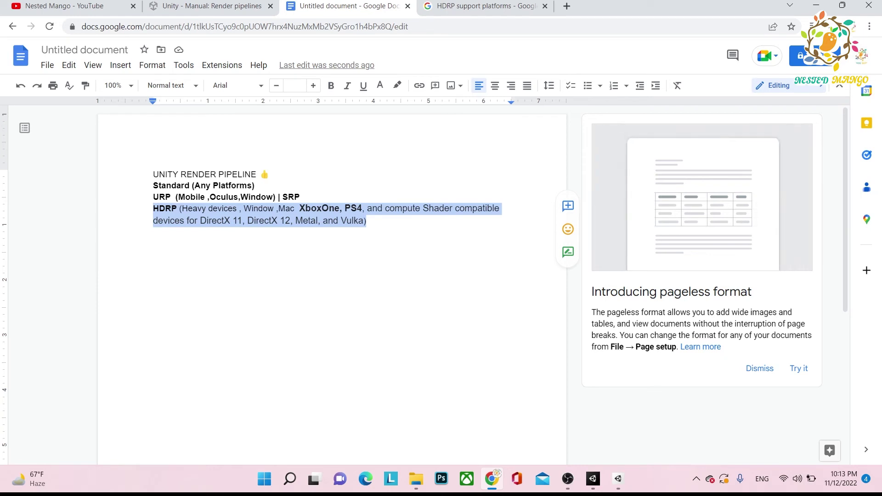
double_click(165, 208)
key("shift+Right")
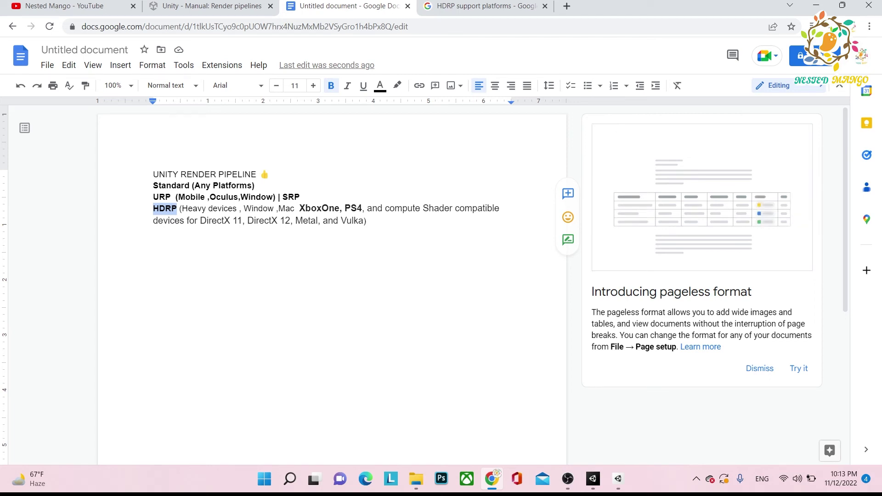
key("Left")
key("shift+Right")
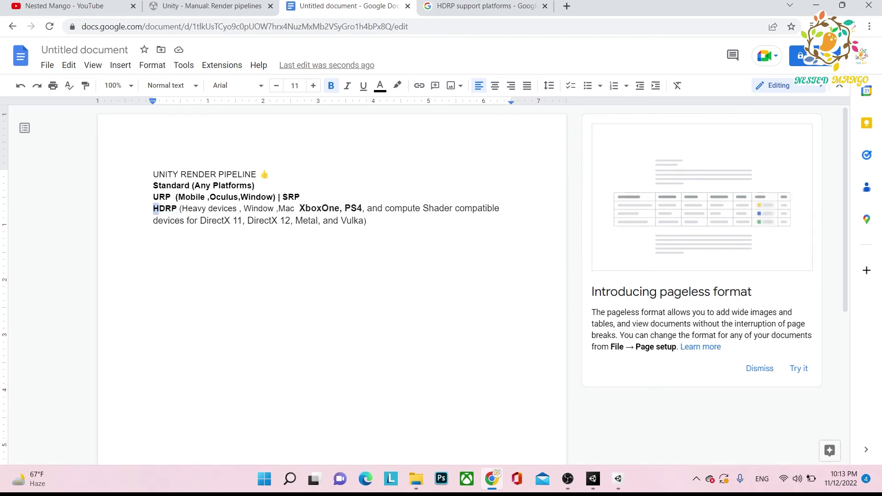
key("ctrl+shift+Right")
key("ctrl+shift+Right")
key("ctrl+shift+Right")
key("shift+Down")
key("ctrl+shift+Right")
key("ctrl+shift+Right")
key("ctrl+shift+Right")
key("ctrl+shift+Right")
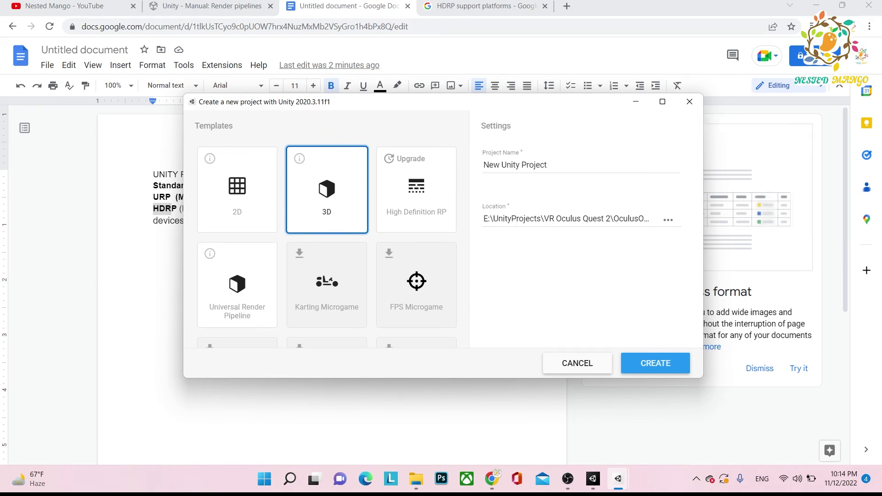
key("alt+Tab")
left_click_drag(255, 185, 153, 186)
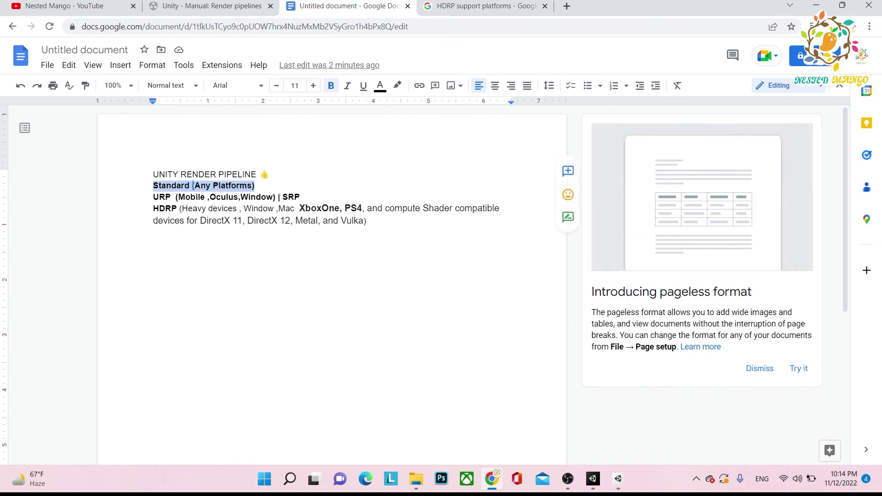
left_click(153, 186)
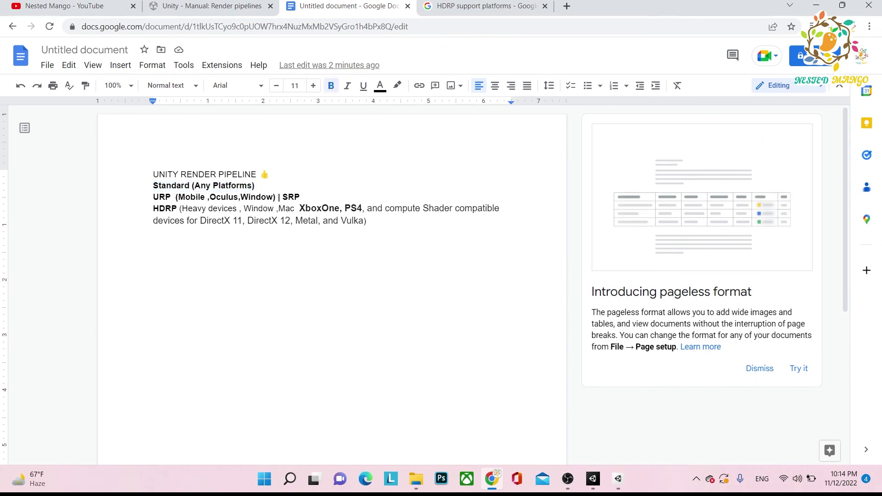